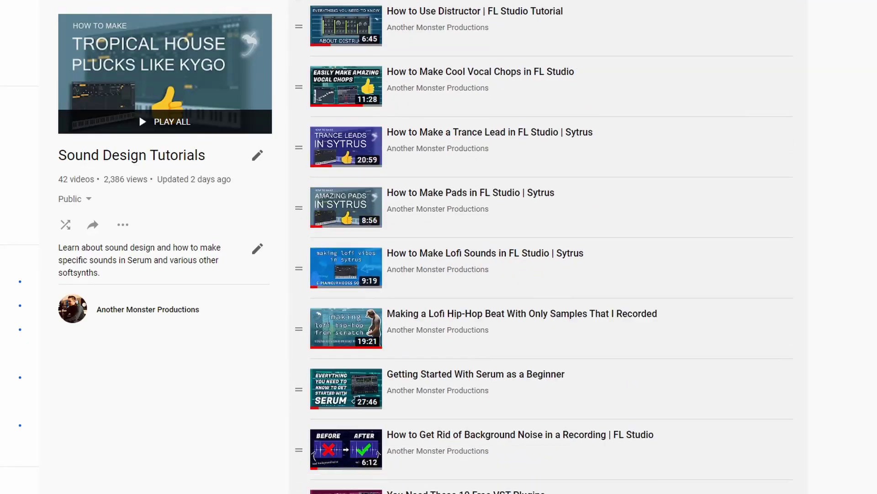
Open Distructor on mixer insert 17 for the vocal sample and move its window lower
scroll(139, 114, "down", 12)
scroll(139, 113, "down", 15)
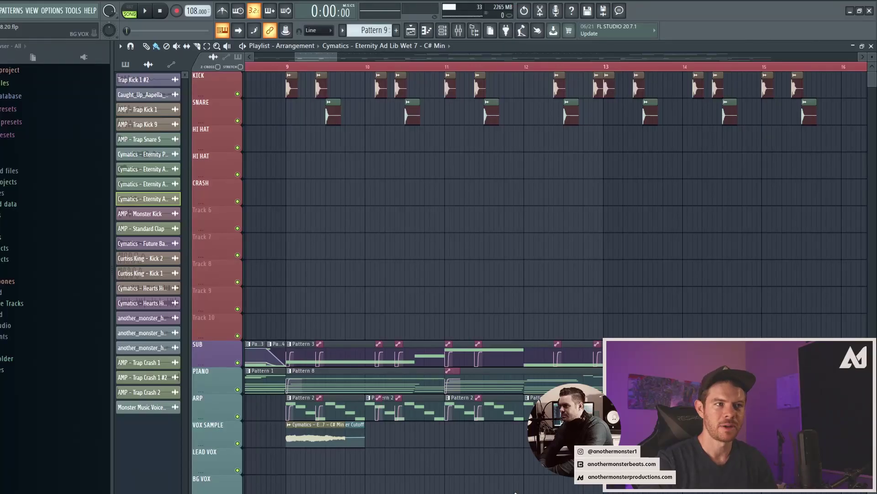
left_click(458, 30)
left_click(460, 258)
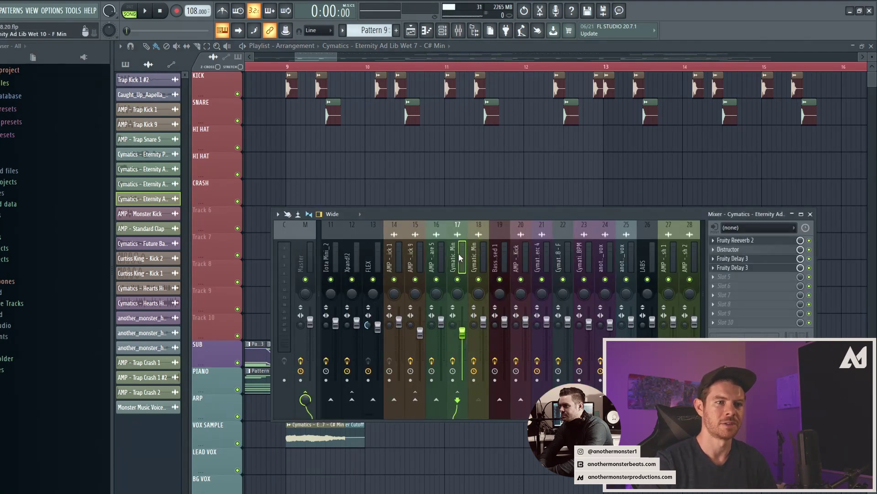
left_click(749, 250)
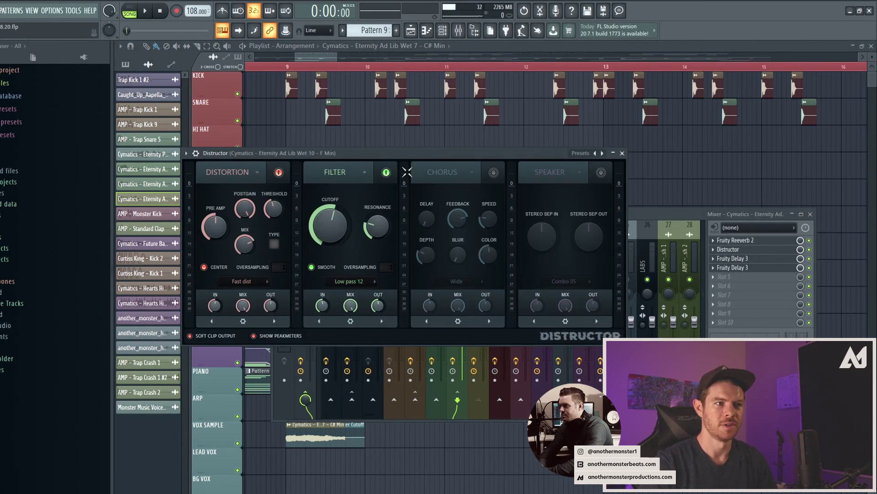
left_click_drag(403, 155, 420, 178)
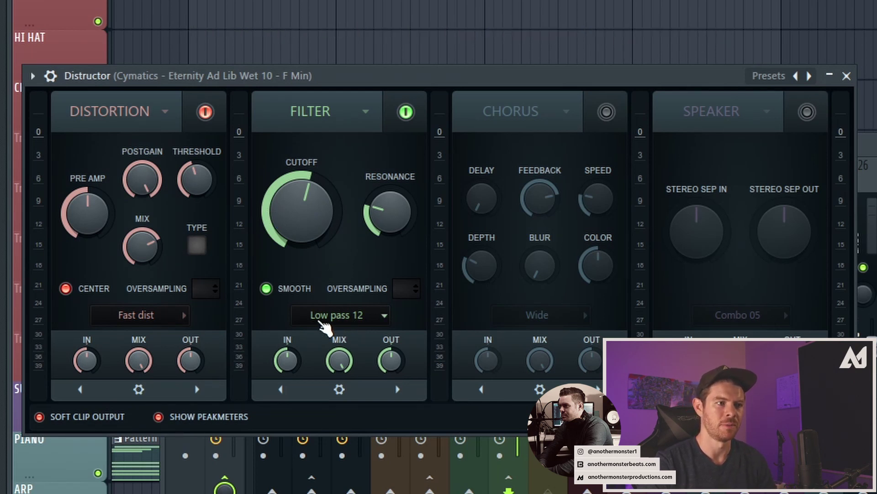
Nudge the Distructor cutoff down, sweep the EQ high-cut to about 3 kHz, and choose Low 6
left_click_drag(323, 213, 323, 217)
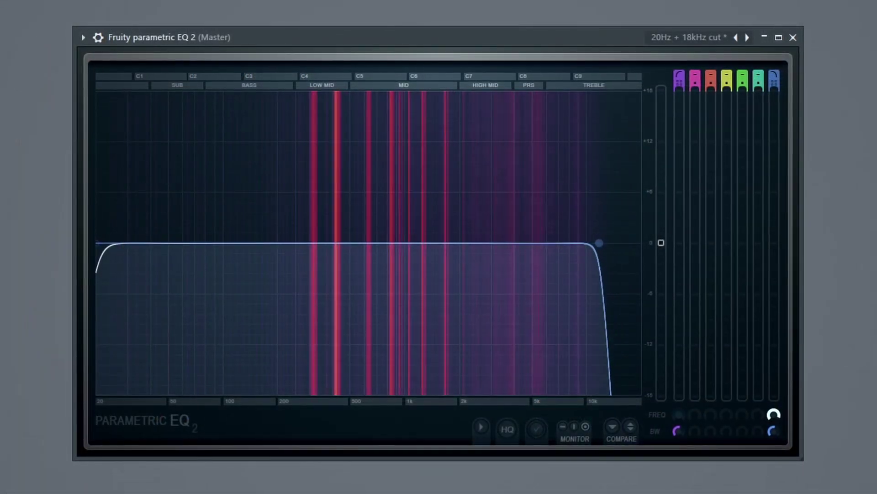
left_click_drag(599, 242, 378, 243)
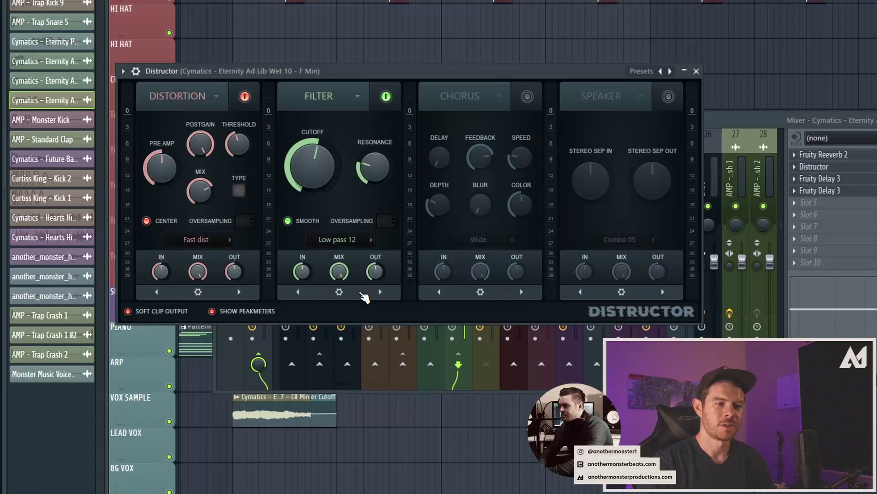
left_click(351, 243)
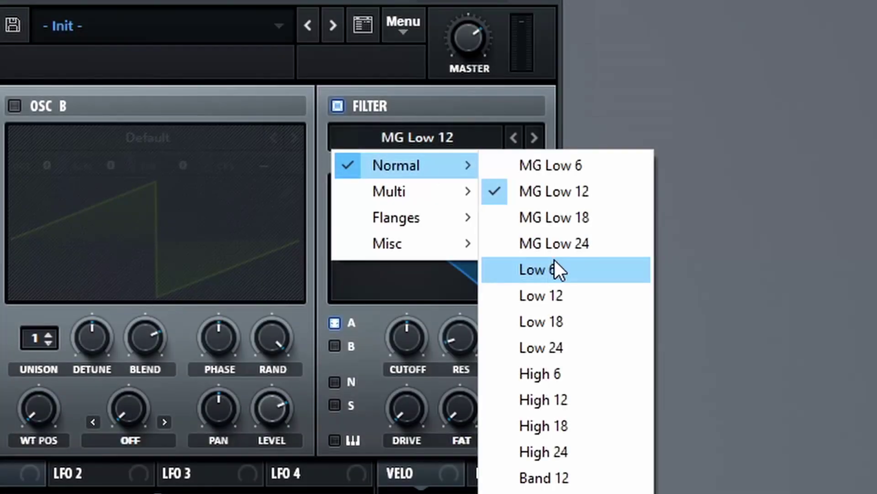
left_click(554, 261)
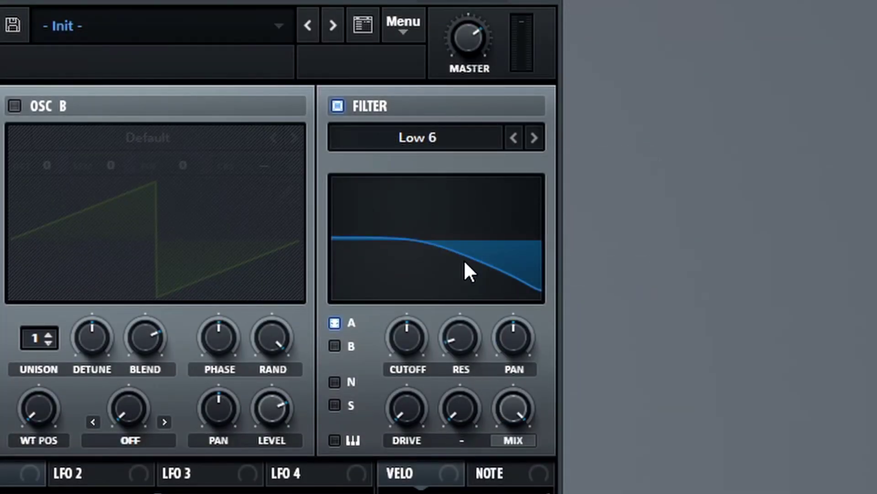
Switch the synth filter type from Low 6 to Low 12, then to Low 24
left_click(439, 137)
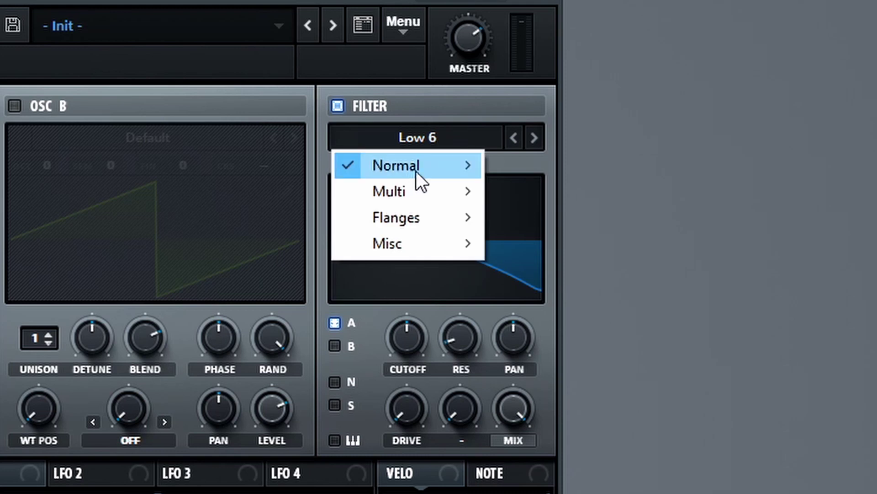
mouse_move(412, 173)
left_click(530, 296)
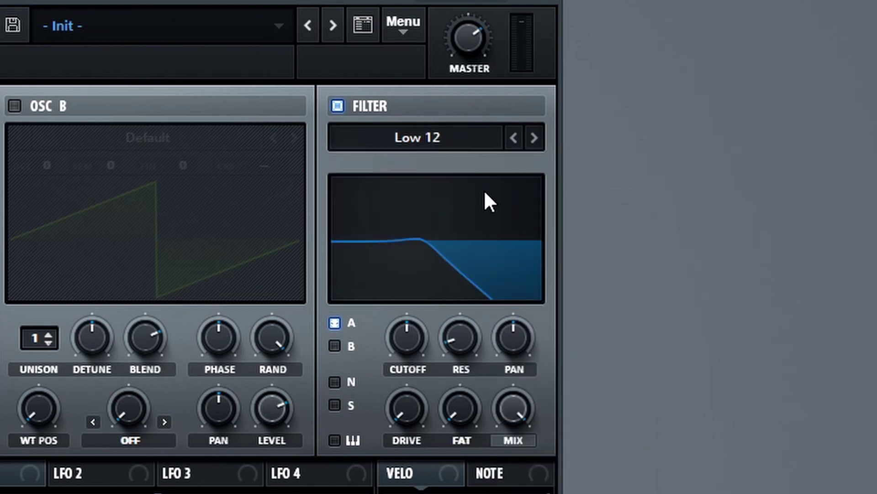
left_click(439, 138)
mouse_move(429, 174)
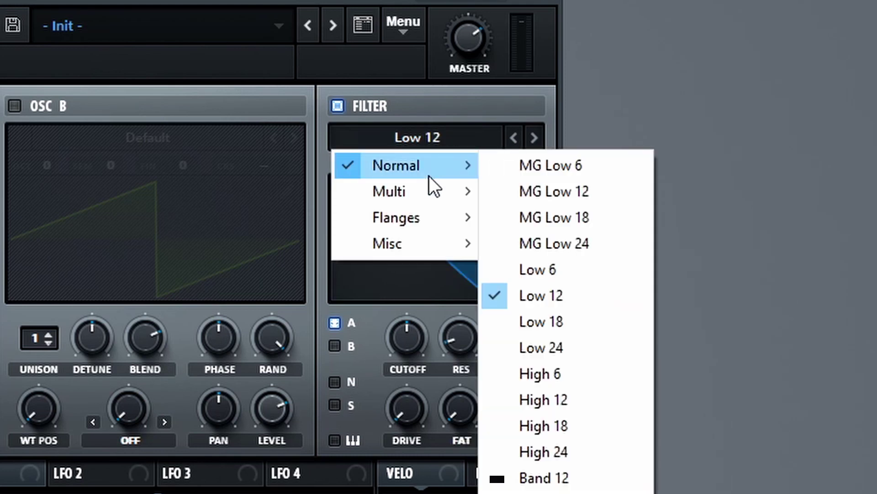
left_click(545, 342)
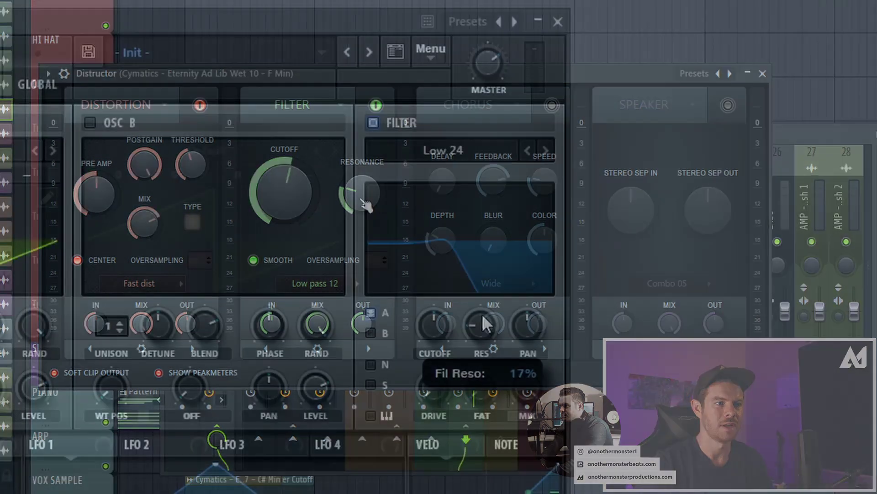
Raise synth resonance to 100%, set cutoff near 766 Hz, and close the Distructor window
left_click_drag(486, 301, 487, 288)
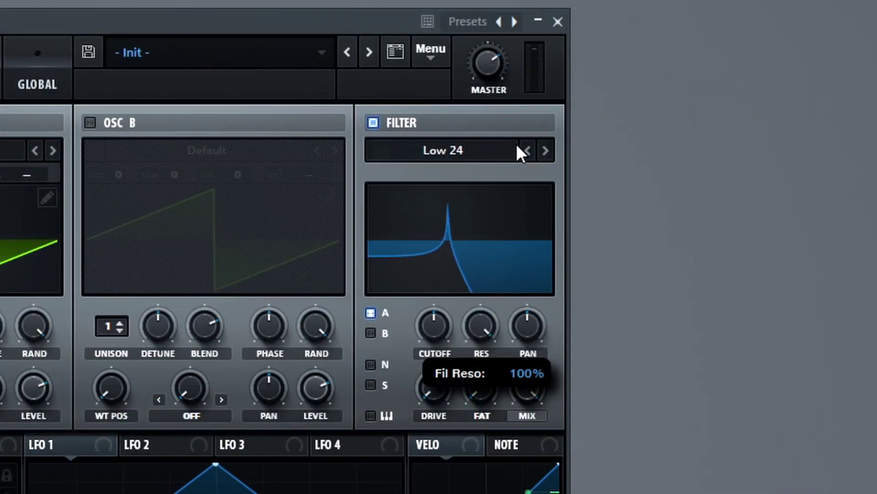
mouse_move(445, 344)
left_mouse_down()
mouse_move(432, 353)
mouse_move(445, 293)
mouse_move(440, 335)
left_mouse_up()
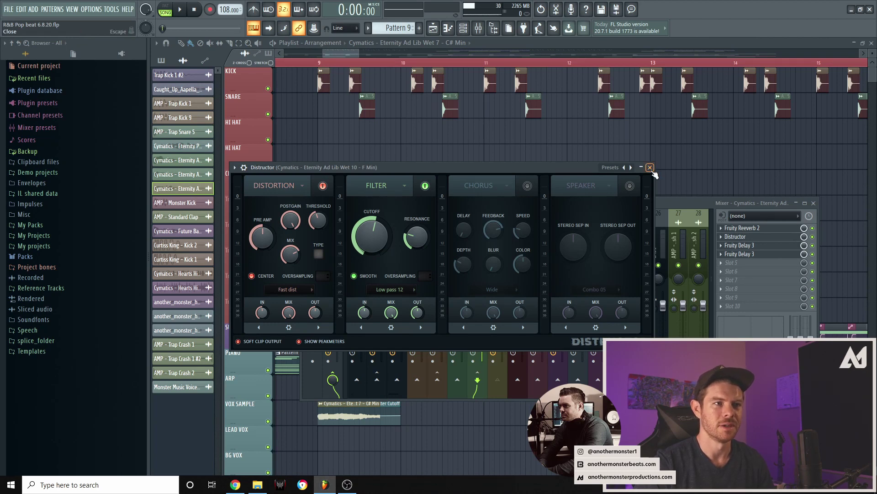
left_click(650, 167)
Hide the mixer and play the arrangement from bar 9, then stop
left_click(364, 64)
scroll(361, 63, "up", 2)
left_click(329, 62)
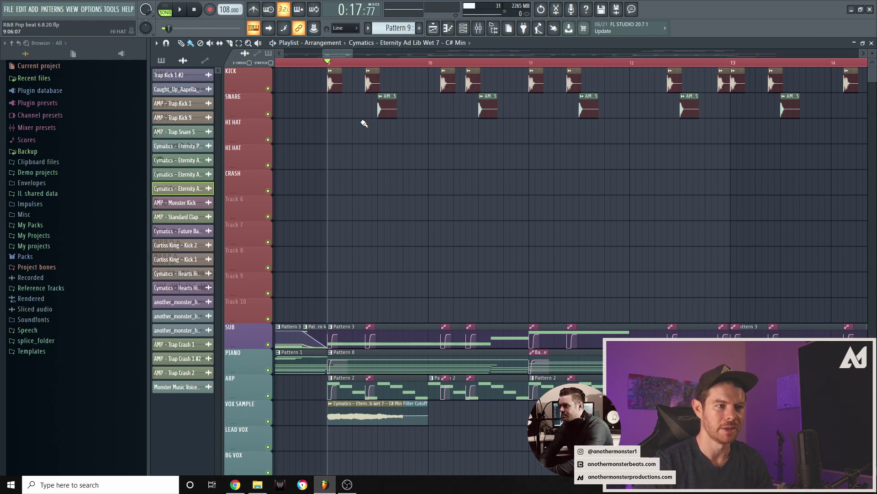
key("space")
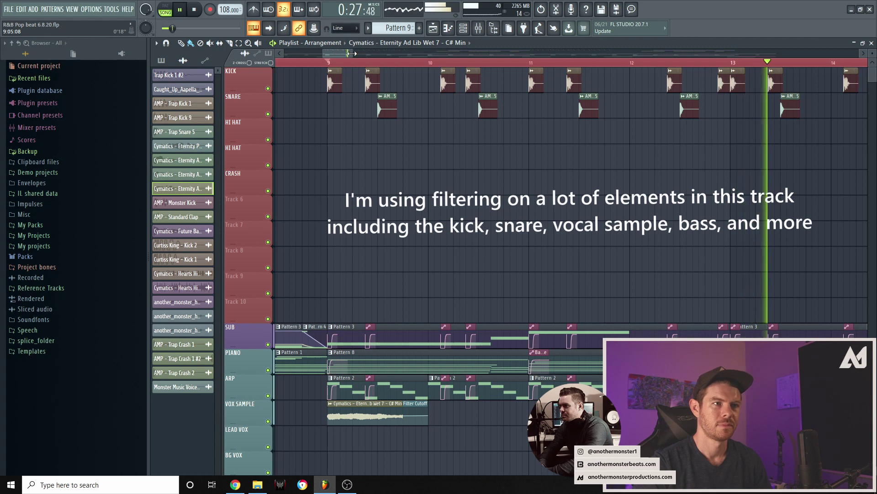
left_click_drag(352, 53, 368, 53)
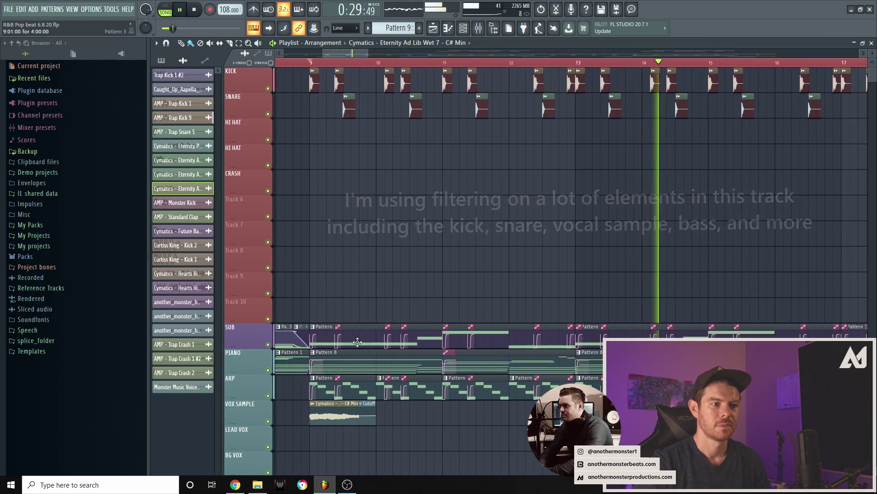
key("space")
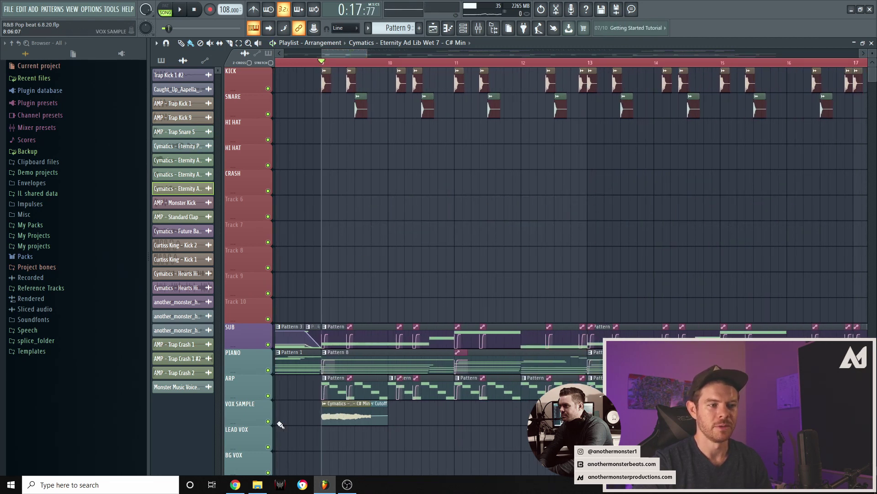
Replay from bar 9 twice more while toggling the mixer, ending with the mixer open
left_click(478, 28)
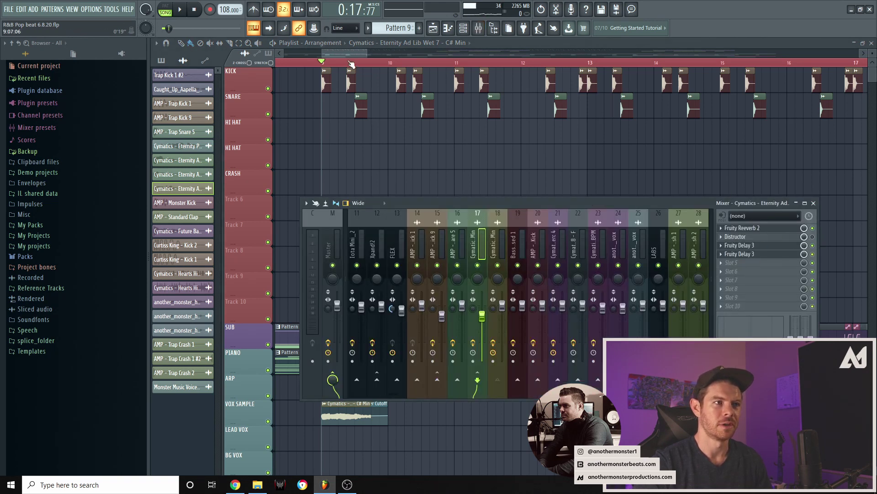
key("F9")
key("space")
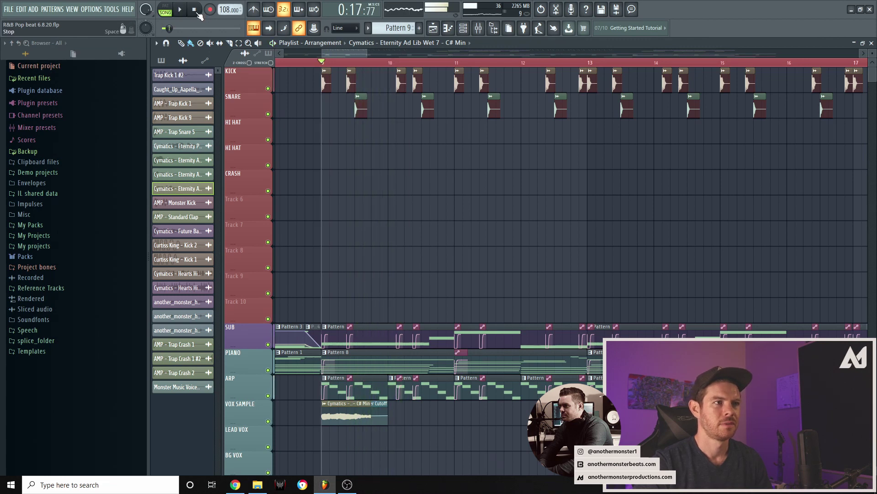
key("space")
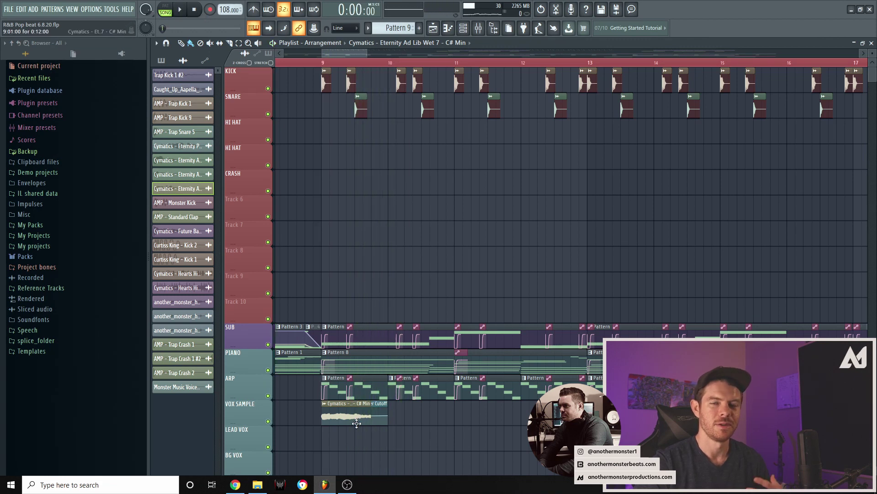
left_click(479, 27)
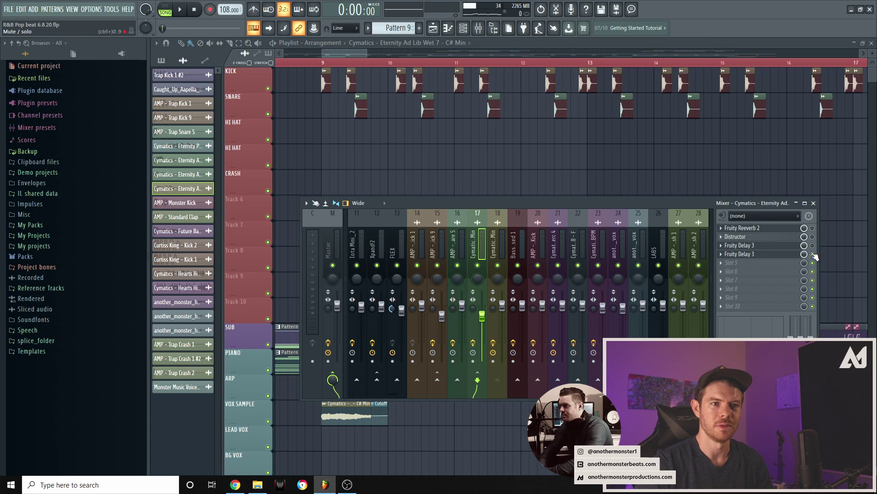
left_click(333, 66)
key("space")
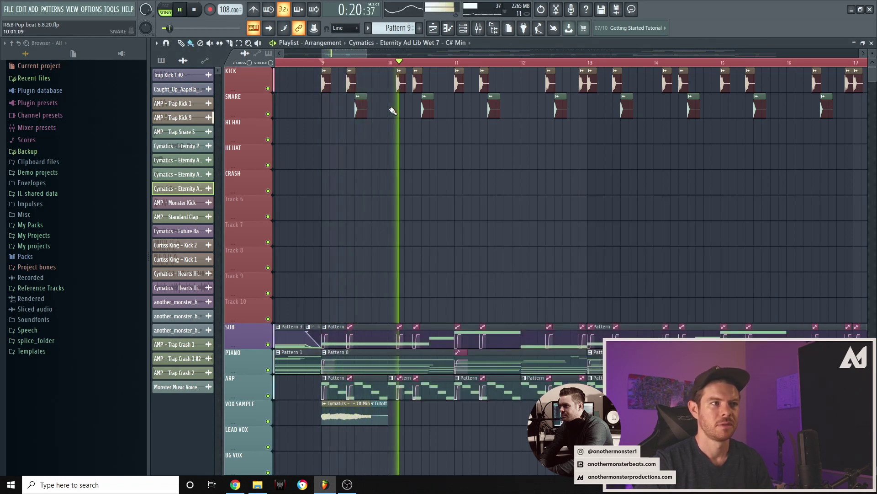
left_click(273, 43)
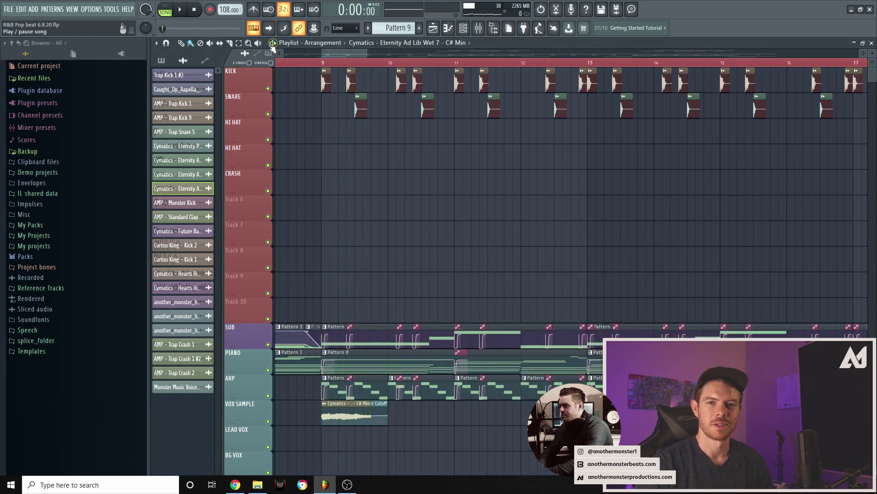
left_click(478, 28)
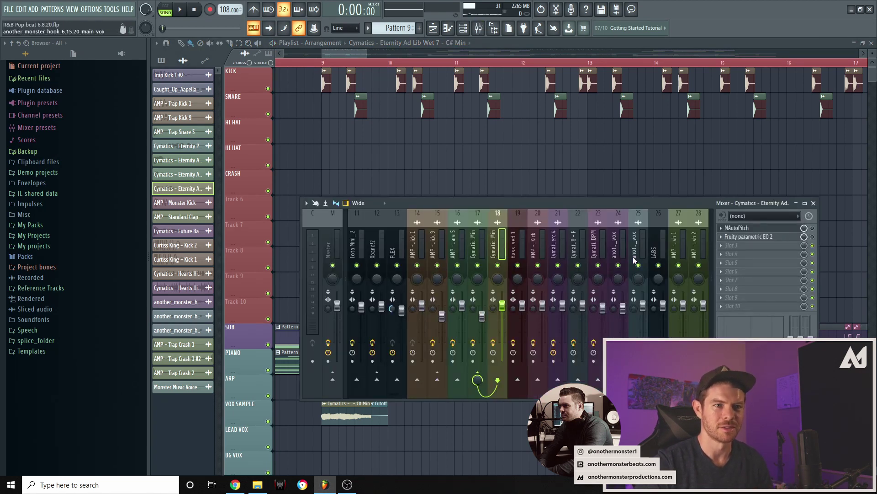
Check MAutoPitch and Fruity parametric EQ 2 on the vocal insert, then hide the mixer
left_click(737, 228)
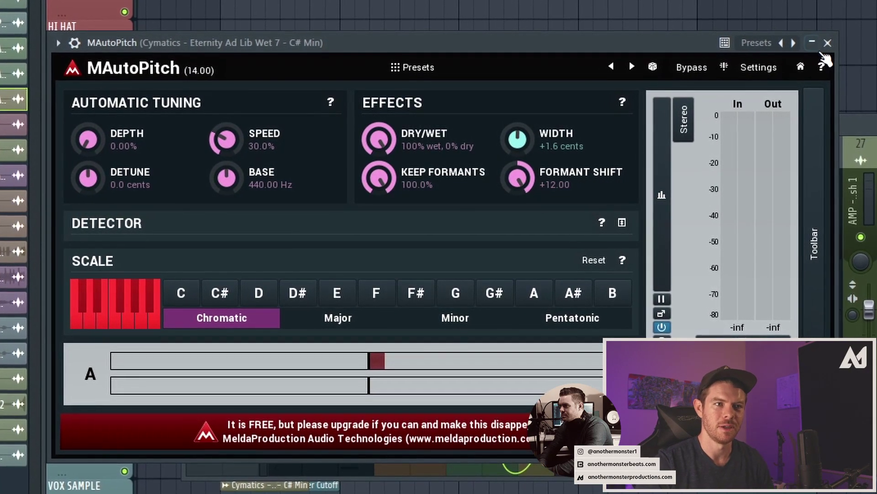
left_click(825, 43)
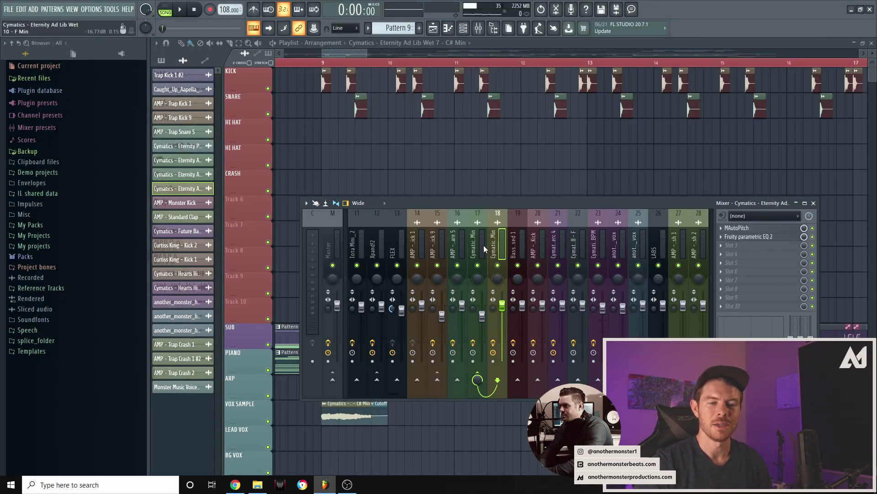
left_click(744, 237)
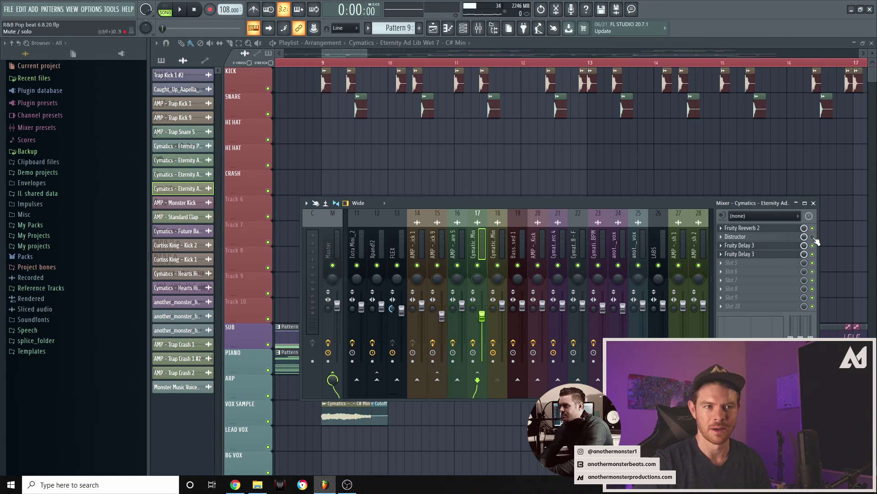
key("F9")
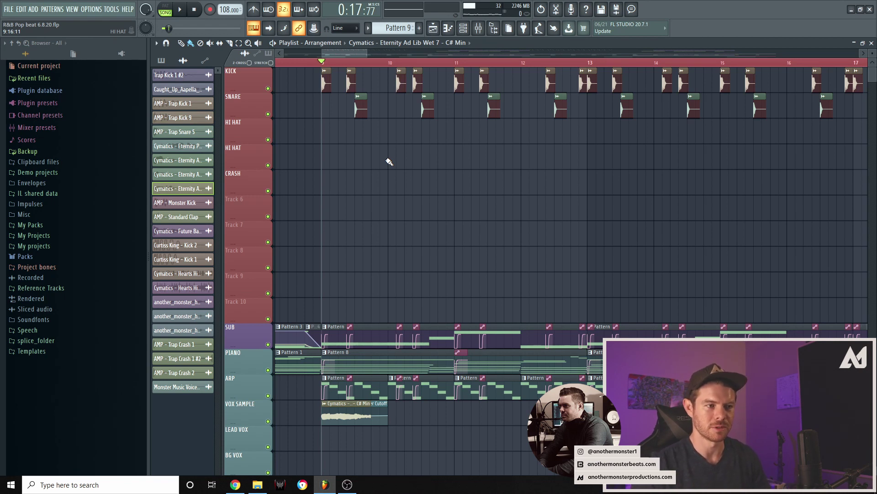
Play the beat and select bars 17 to 25 on the playlist ruler
key("space")
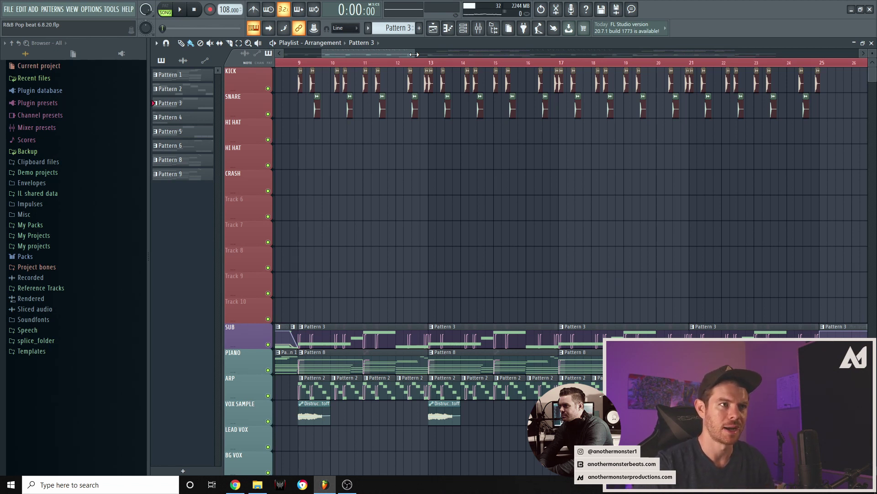
left_click_drag(414, 55, 415, 54)
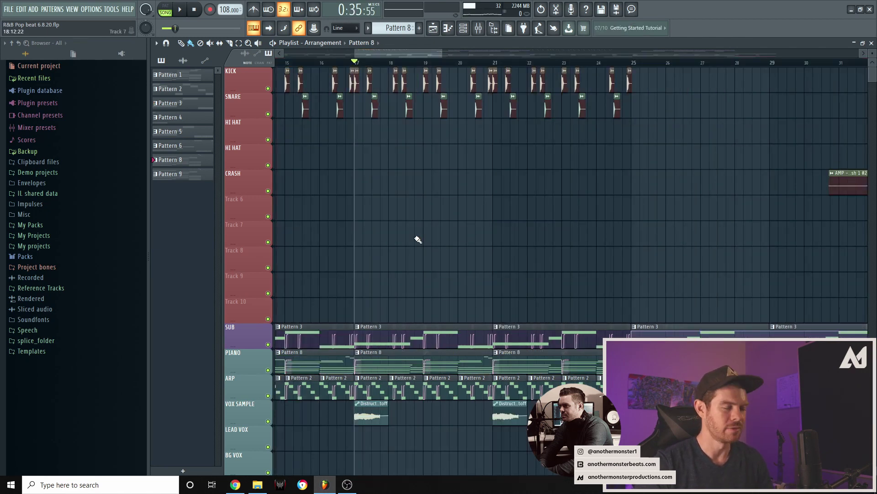
left_click_drag(361, 60, 635, 68)
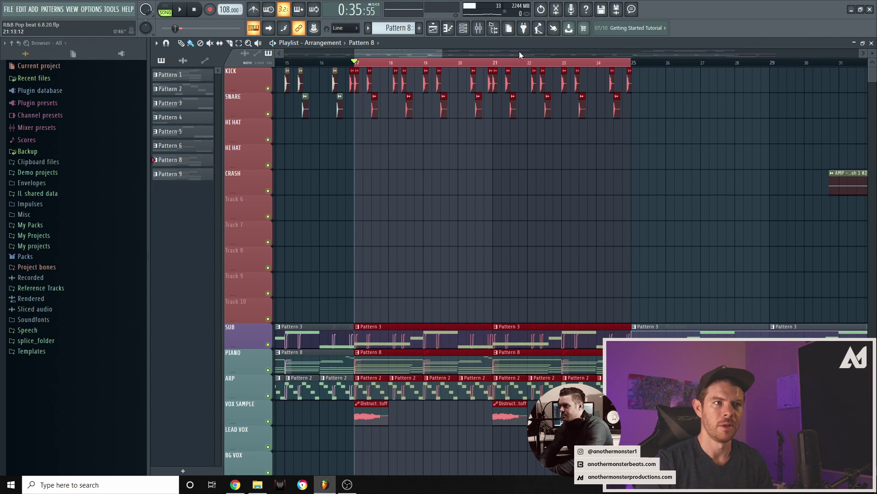
Load Distructor on the LABS insert with Distortion, Chorus and Speaker modules turned off
left_click(480, 28)
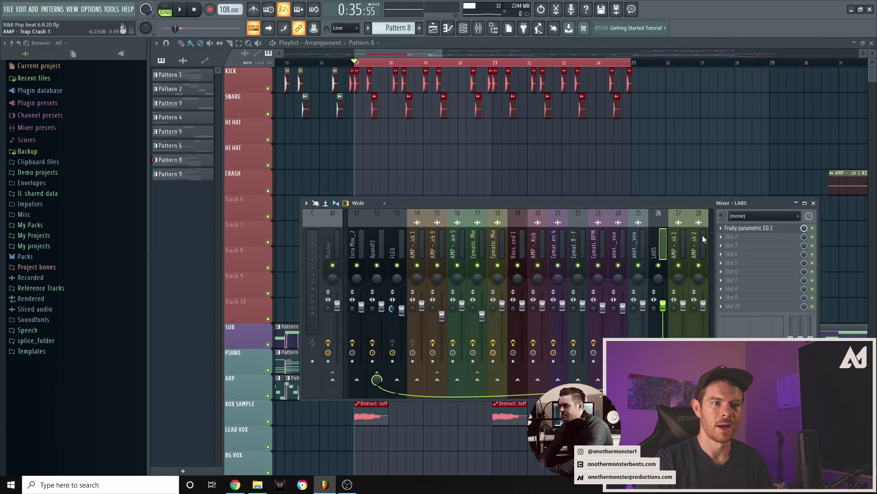
left_click(737, 237)
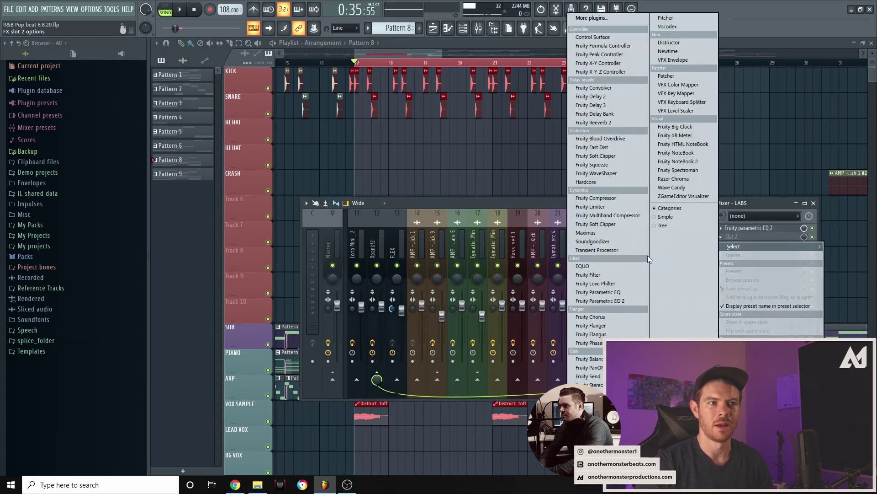
left_click(678, 42)
left_click(331, 187)
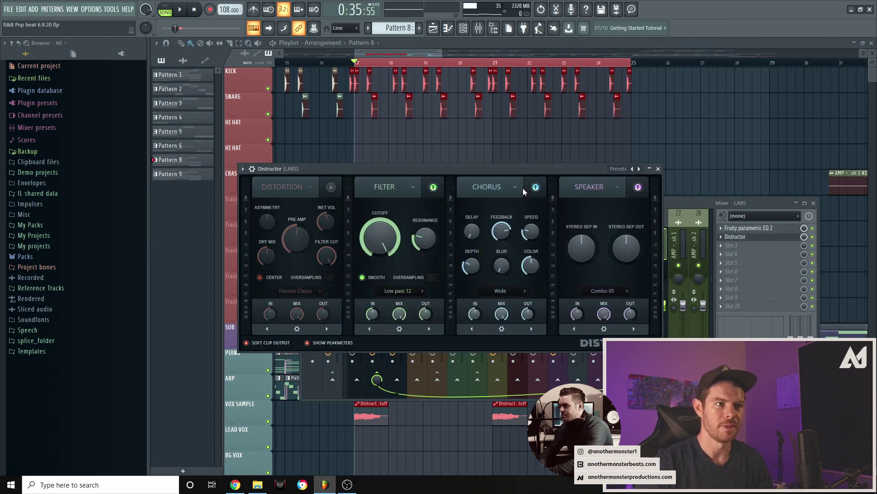
left_click(536, 187)
left_click(638, 187)
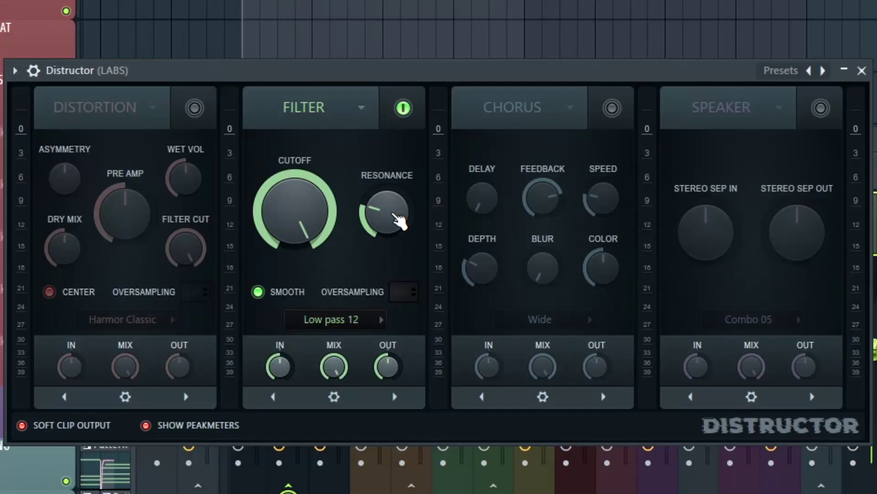
Lower the filter resonance slightly and tune the cutoff by ear, then stop playback
left_click_drag(433, 244, 432, 249)
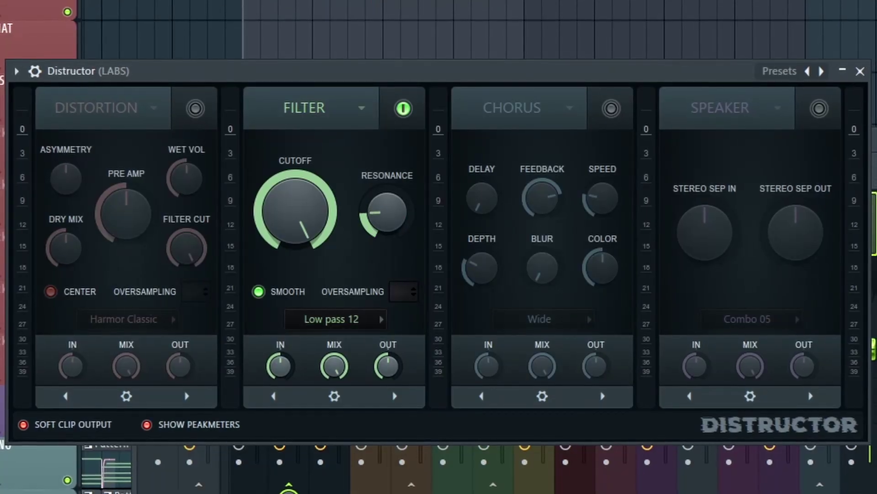
left_click_drag(303, 225, 303, 275)
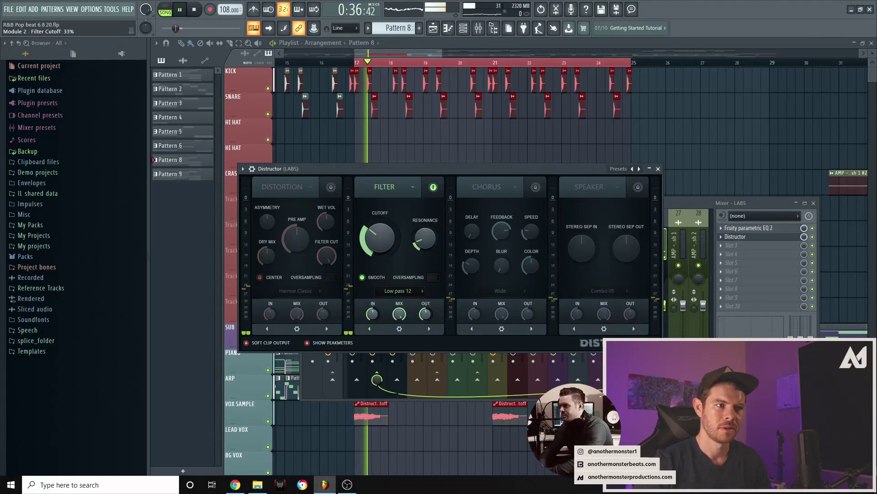
left_click_drag(383, 235, 384, 211)
key("space")
scroll(381, 239, "down", 10)
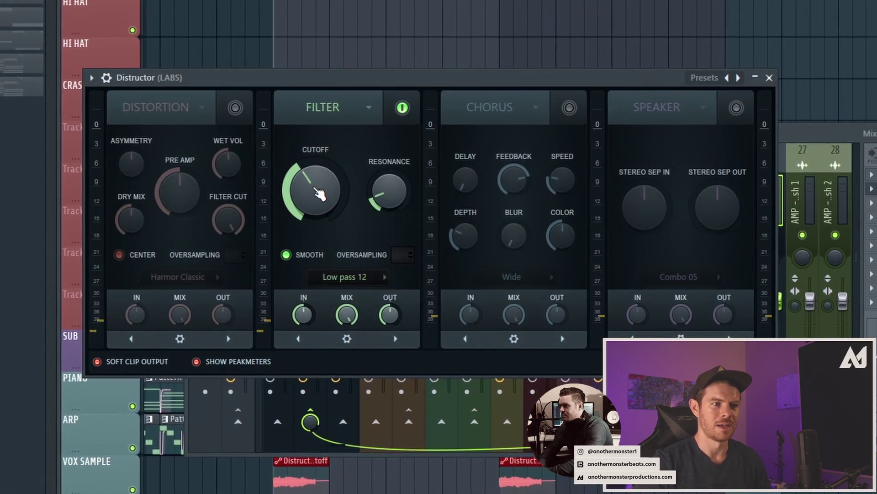
Create a Filter Cutoff automation clip, raise its end point to 100%, and play from bar 21
right_click(318, 193)
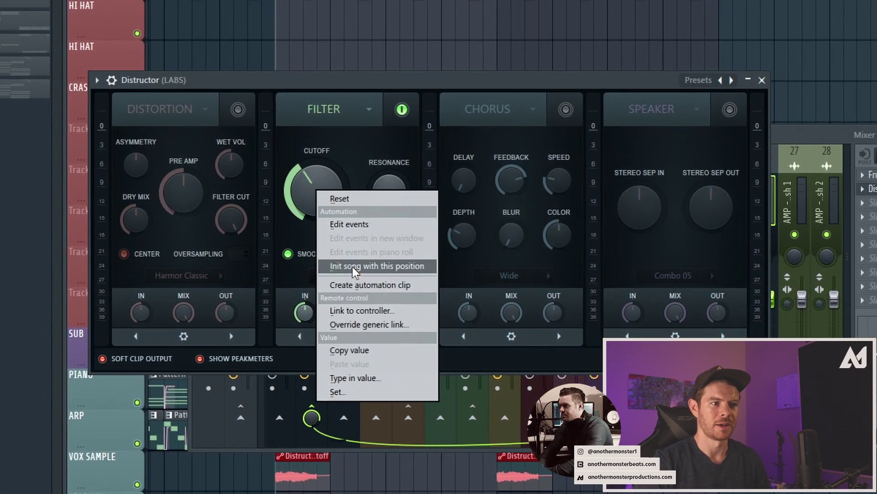
left_click(355, 281)
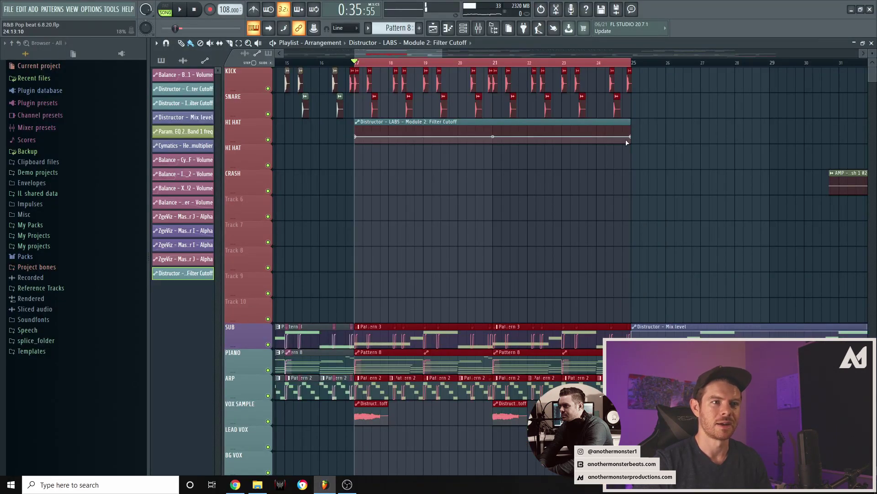
left_click_drag(630, 137, 632, 125)
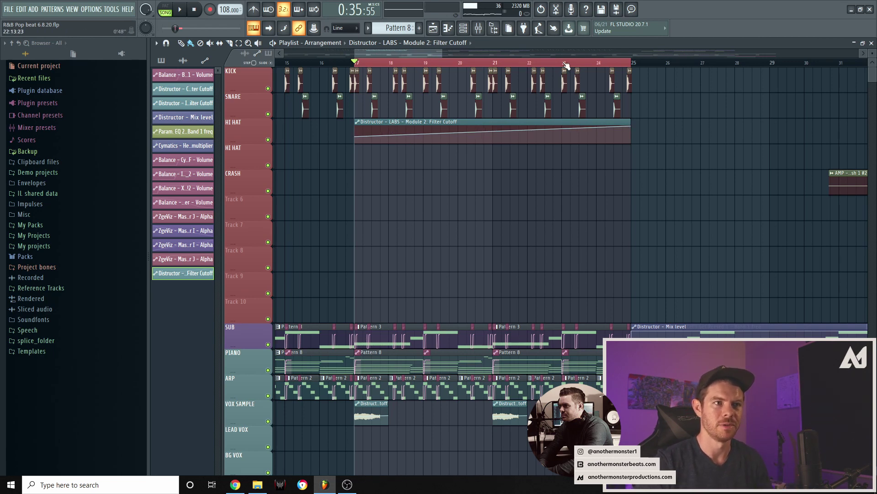
left_click(500, 69)
key("space")
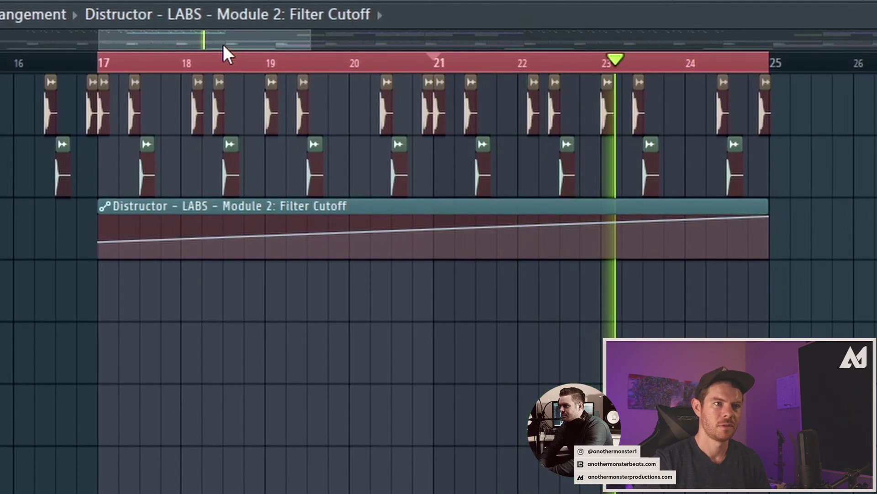
left_click_drag(221, 45, 219, 43)
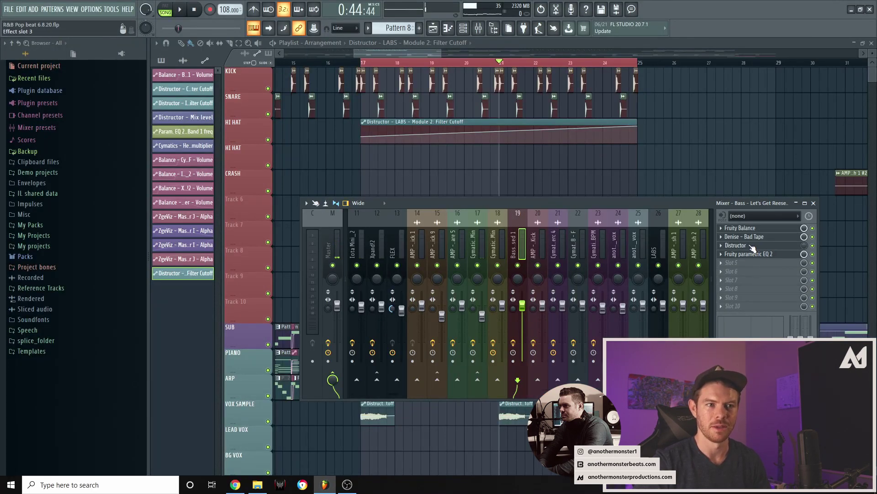
Load Distructor on the bass insert with Distortion, Chorus and Speaker modules turned off
left_click(741, 267)
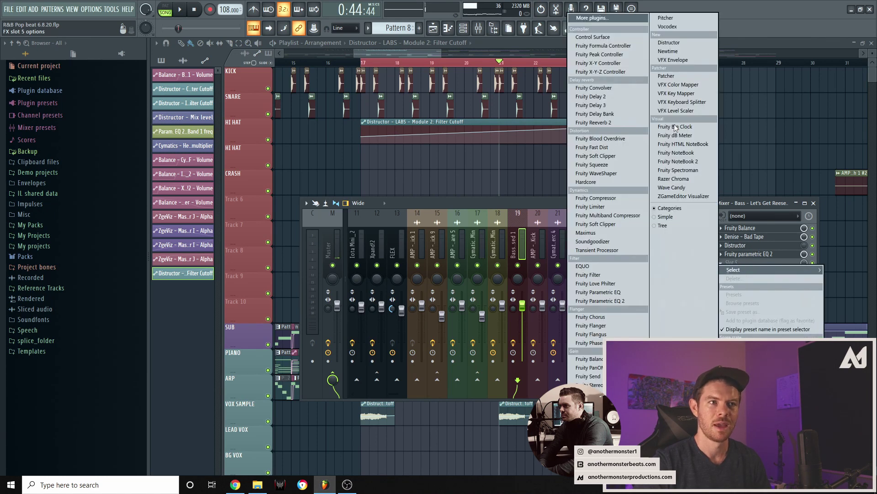
left_click(683, 45)
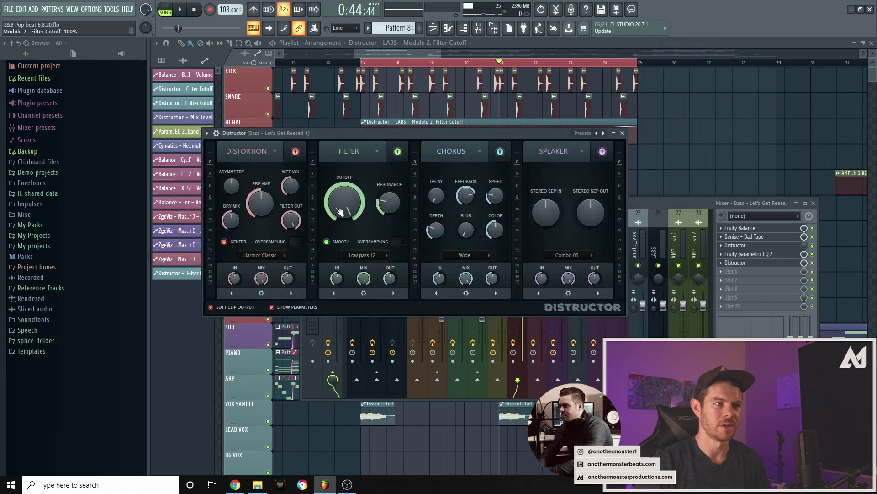
left_click(295, 151)
left_click(500, 151)
left_click(602, 151)
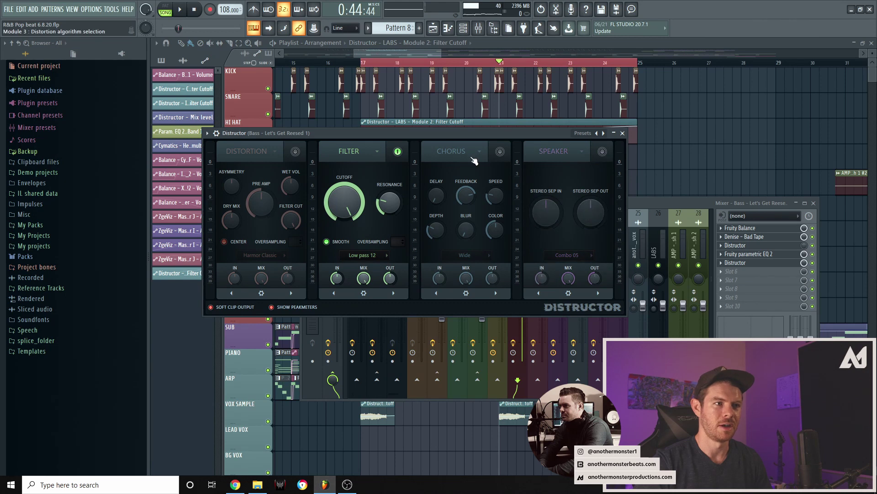
Create a bass Filter Cutoff automation clip, drop its start point, and play bars 17–25
right_click(347, 200)
left_click(377, 260)
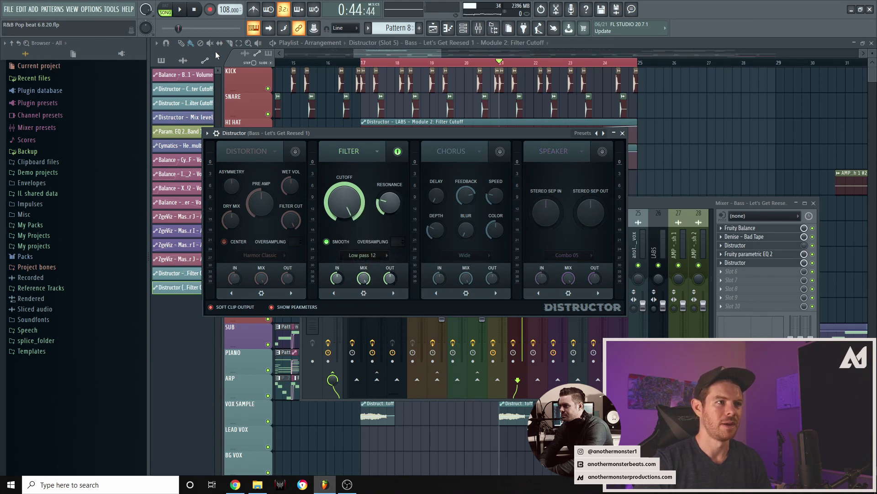
left_click(191, 45)
left_click_drag(363, 167, 364, 164)
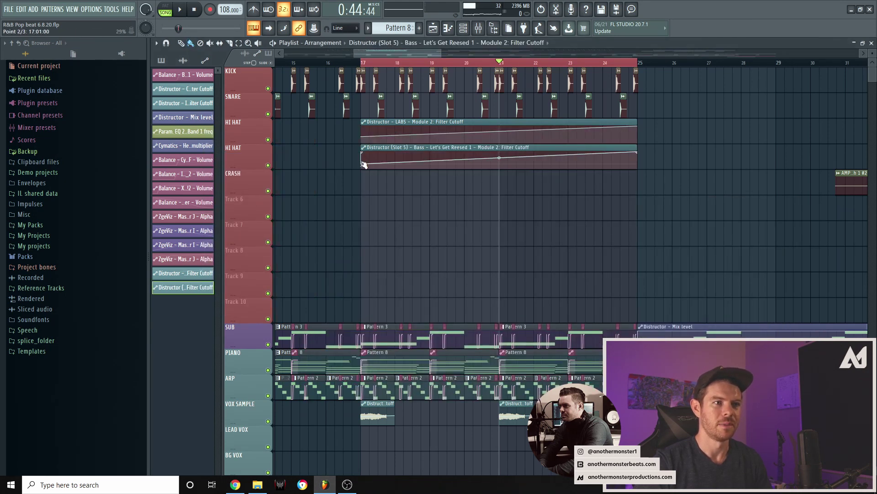
key("space")
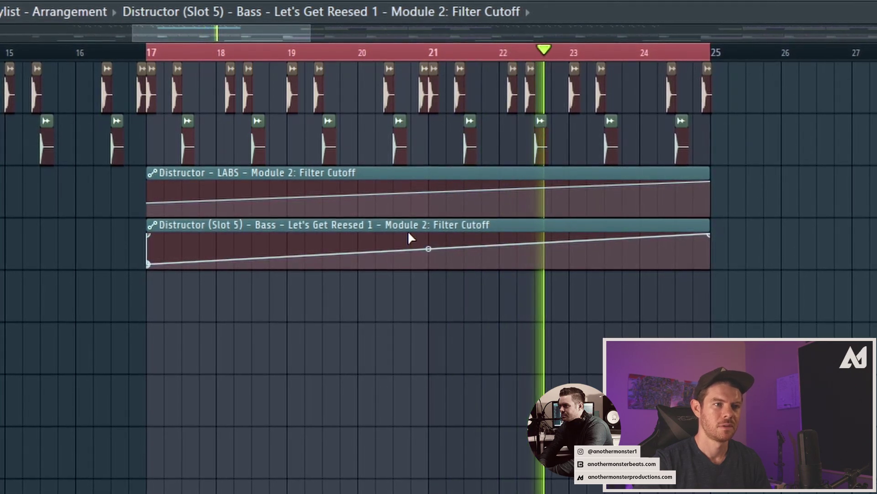
left_click_drag(312, 35, 302, 35)
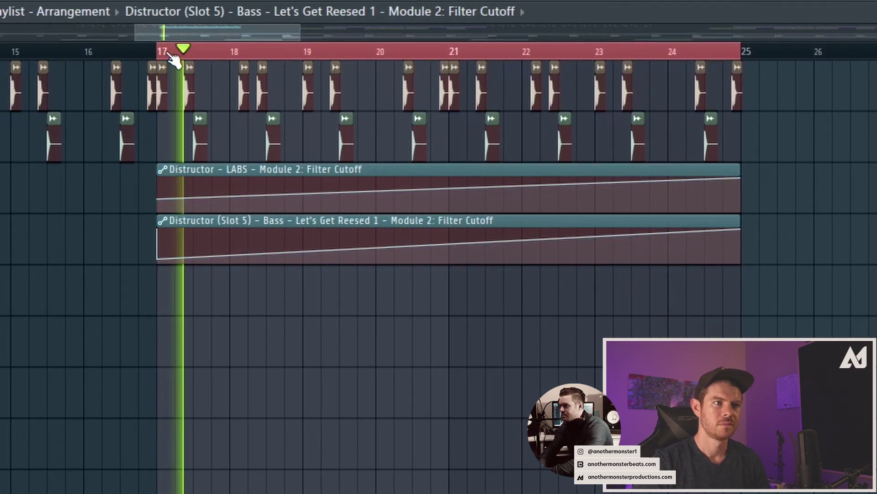
left_click(194, 9)
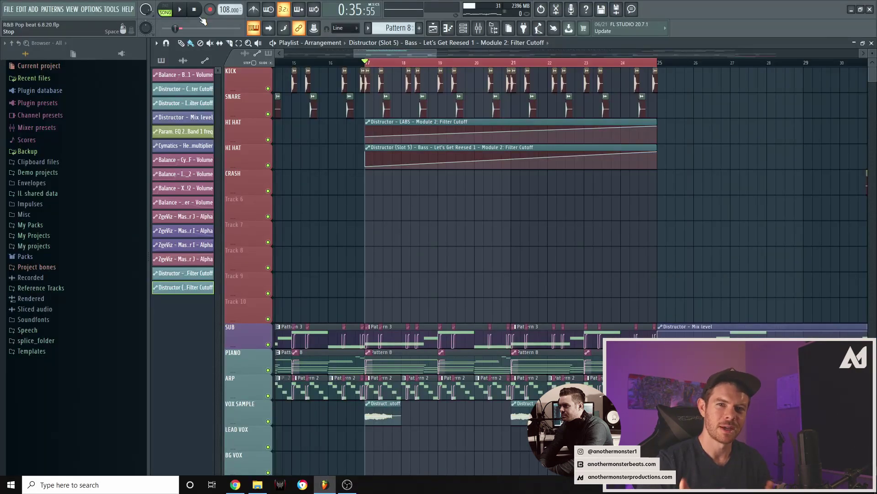